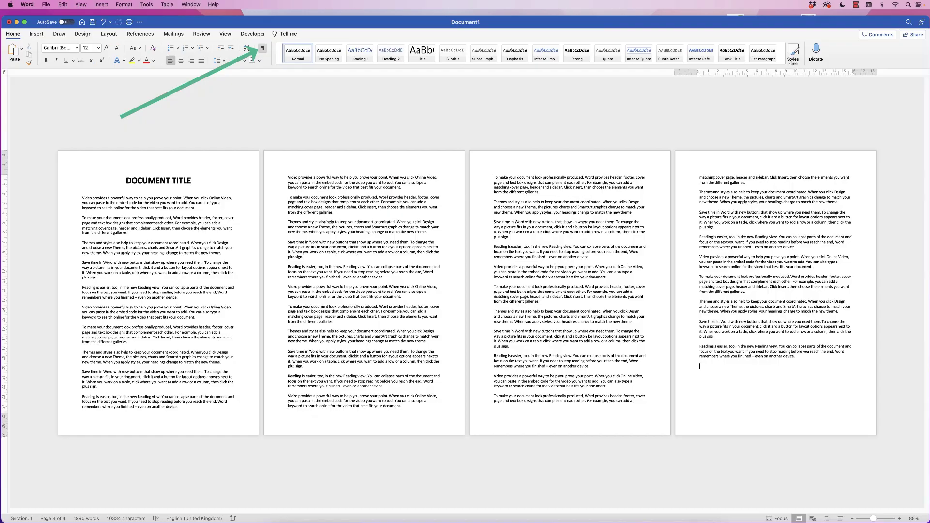
- Turn on formatting marks so paragraph marks show throughout the document
click(262, 47)
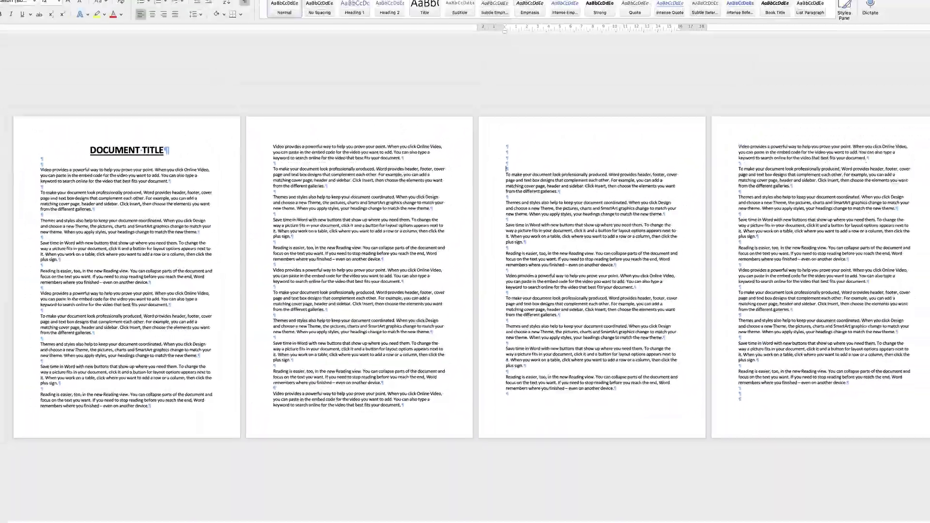
- Add another empty paragraph on page 3, then type test text 'DFGDF' and erase it
key(Return)
key(Return)
key(Return)
key(Return)
key(Return)
key(Return)
key(Return)
key(Return)
key(Return)
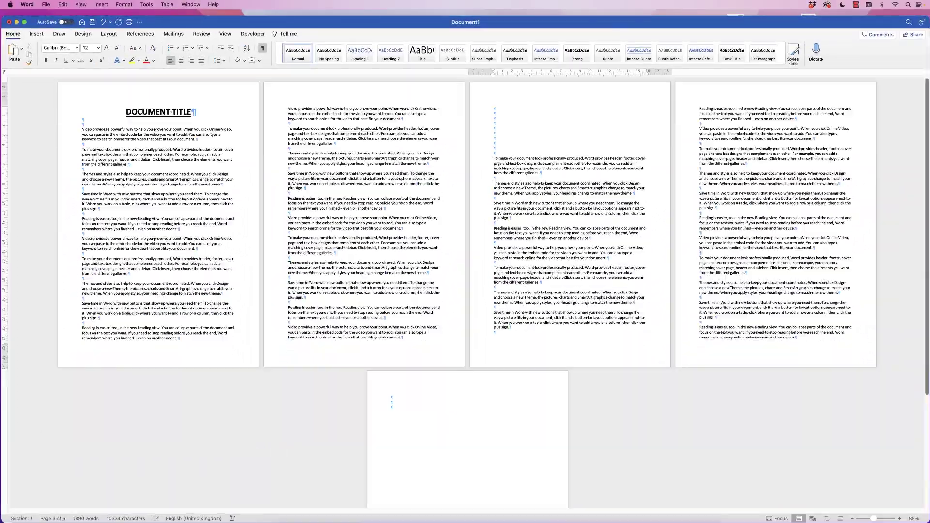
text(DFGDF)
key(BackSpace)
key(BackSpace)
key(BackSpace)
key(BackSpace)
- Select and delete page 3's empty paragraphs, then move to the end of page 2's text
key(shift+Up)
key(shift+Up)
key(shift+Up)
key(shift+Up)
key(shift+Up)
key(shift+Up)
key(shift+Up)
key(shift+Up)
key(shift+Up)
key(shift+Up)
key(BackSpace)
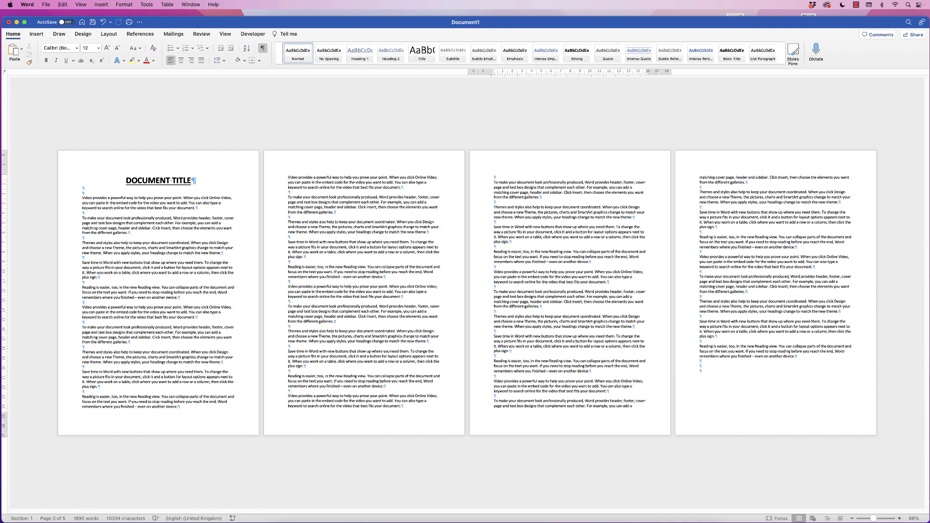
key(Delete)
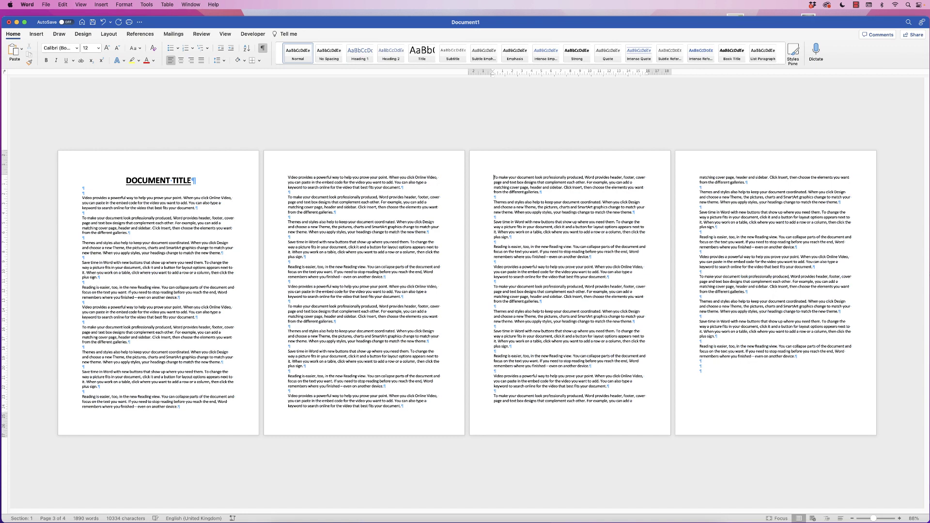
key(Left)
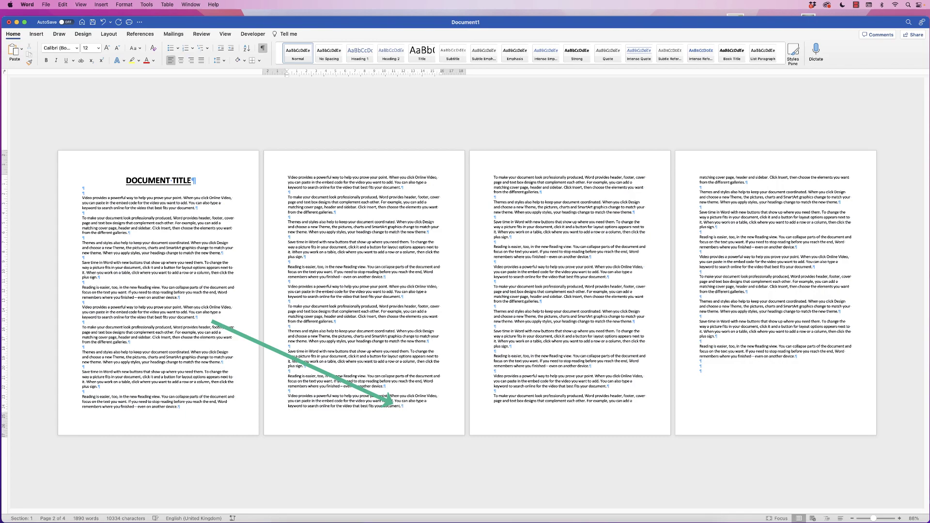
- Insert a page break at the end of page 2 from the Insert tab
click(36, 34)
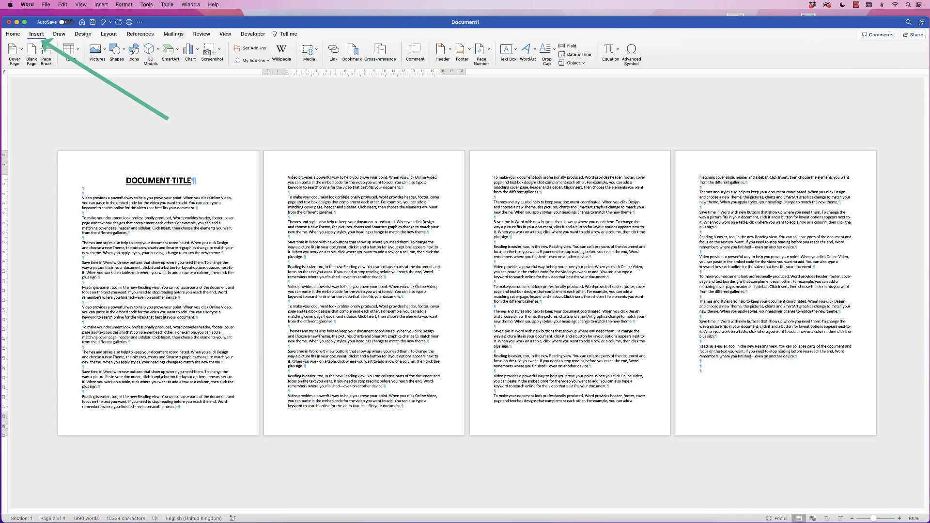
click(46, 51)
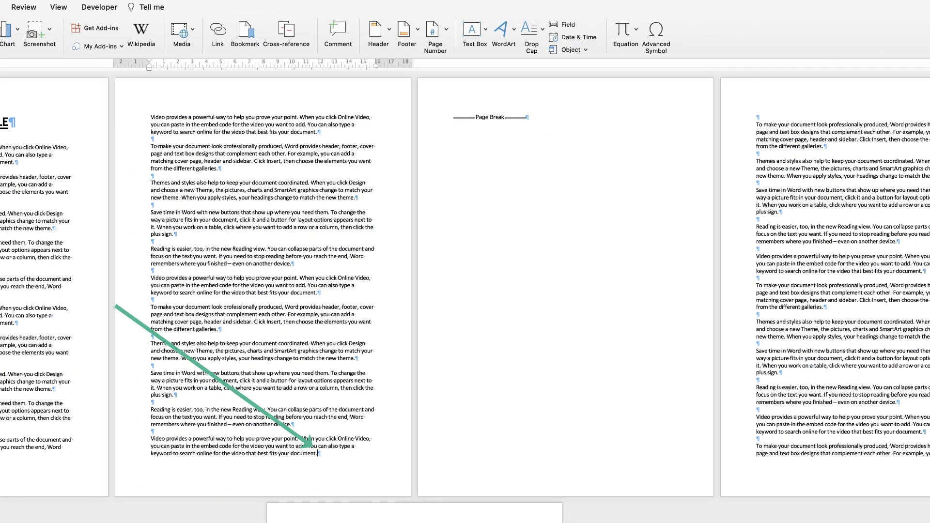
key(Return)
key(Return)
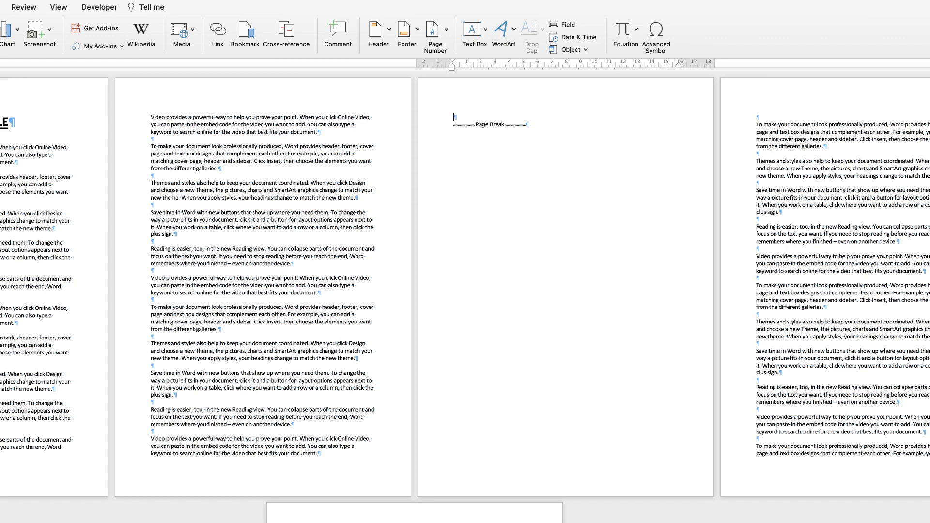
key(Return)
key(Return)
key(Return)
key(Return)
key(Return)
key(Return)
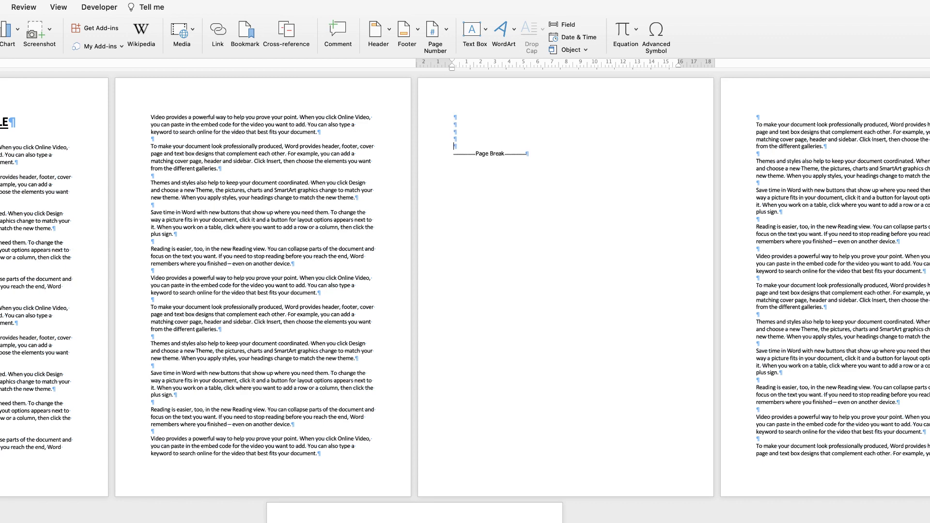
key(Return)
key(Return)
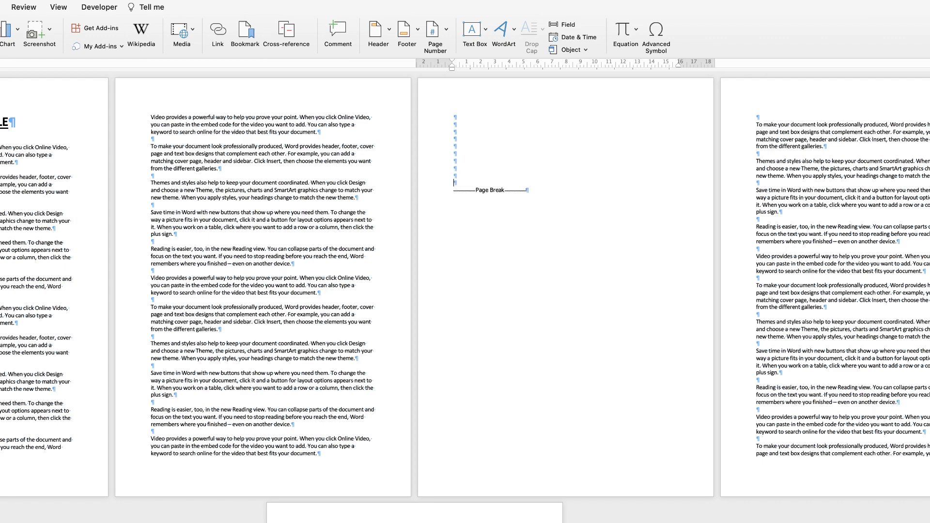
click(488, 149)
text(SDFSDF)
key(Down)
key(Down)
key(Down)
text(SDFSDF)
key(Down)
text(SDFDS)
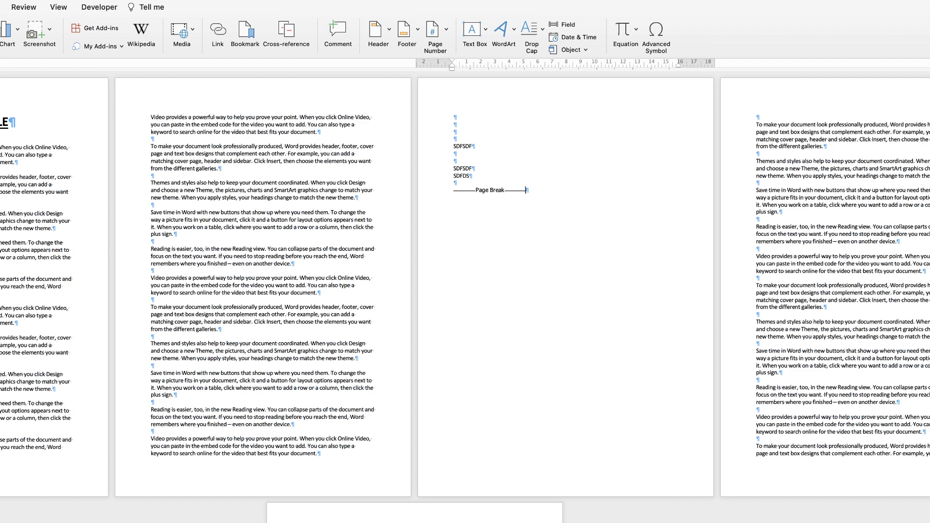
key(shift+Up)
key(shift+Up)
key(shift+Up)
key(shift+Up)
key(shift+Up)
key(shift+Up)
key(shift+Up)
key(shift+Up)
key(shift+Up)
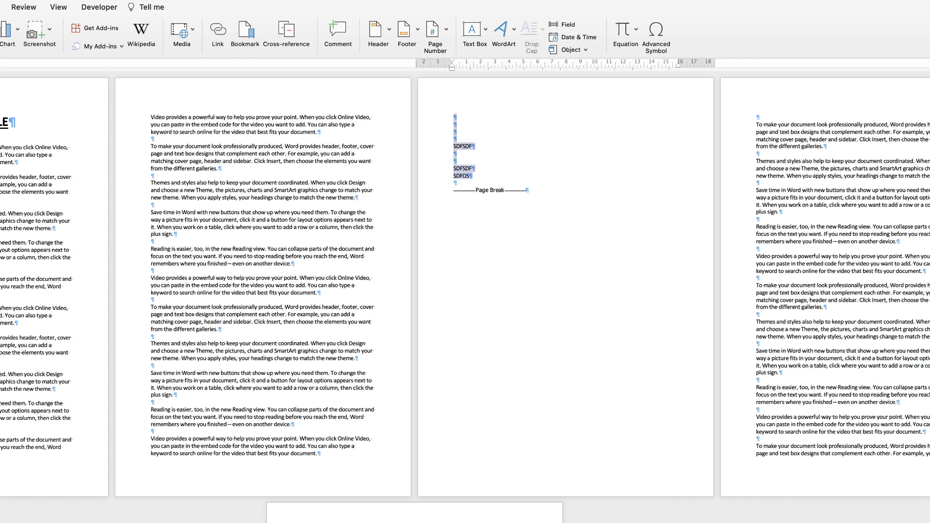
key(BackSpace)
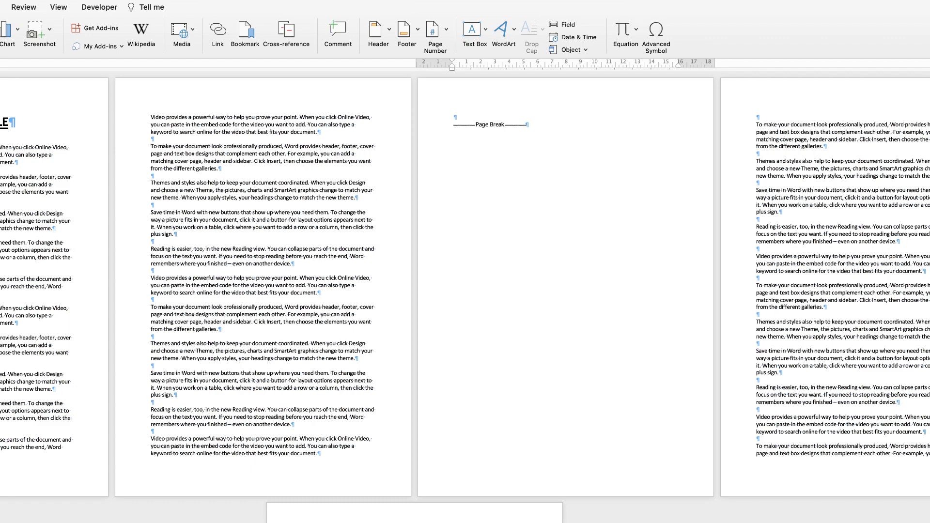
key(BackSpace)
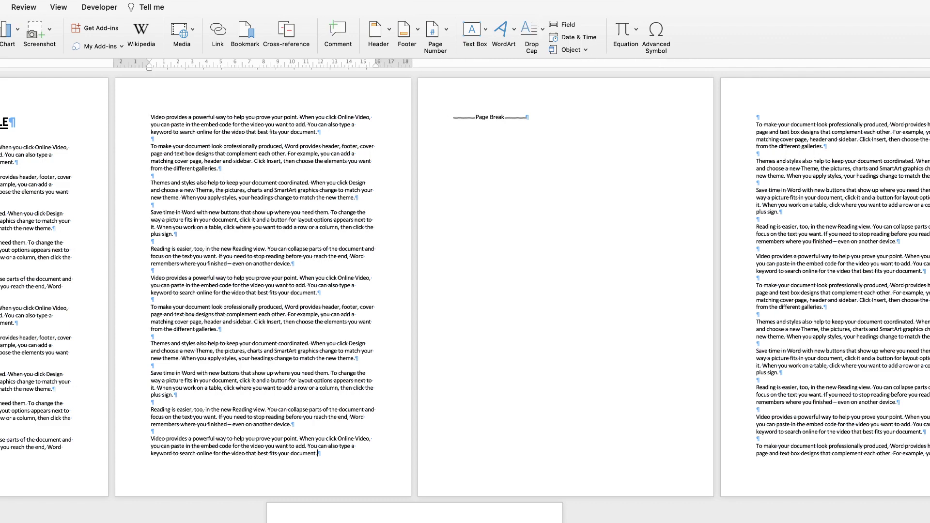
- Type test text 'SKDJHF' at the end of the page break line, then trim it to 'SK'
click(526, 118)
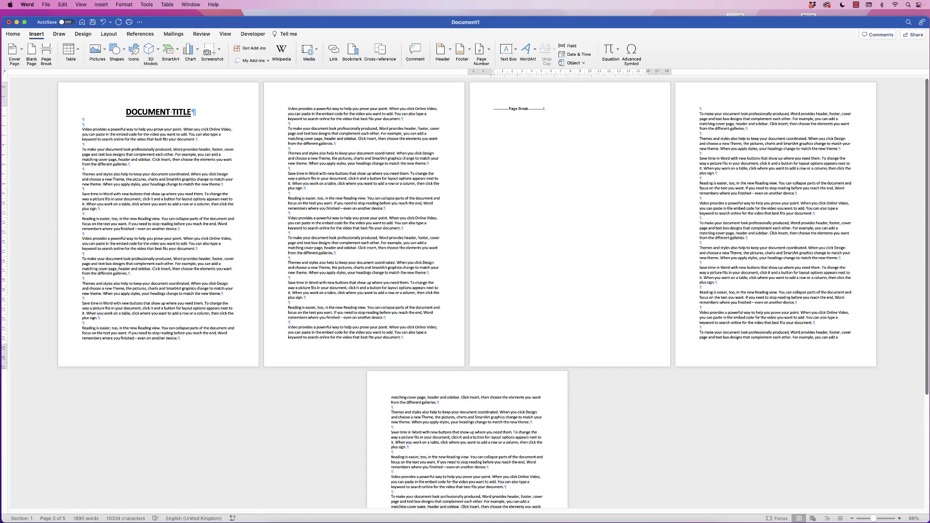
text(SKDJHF)
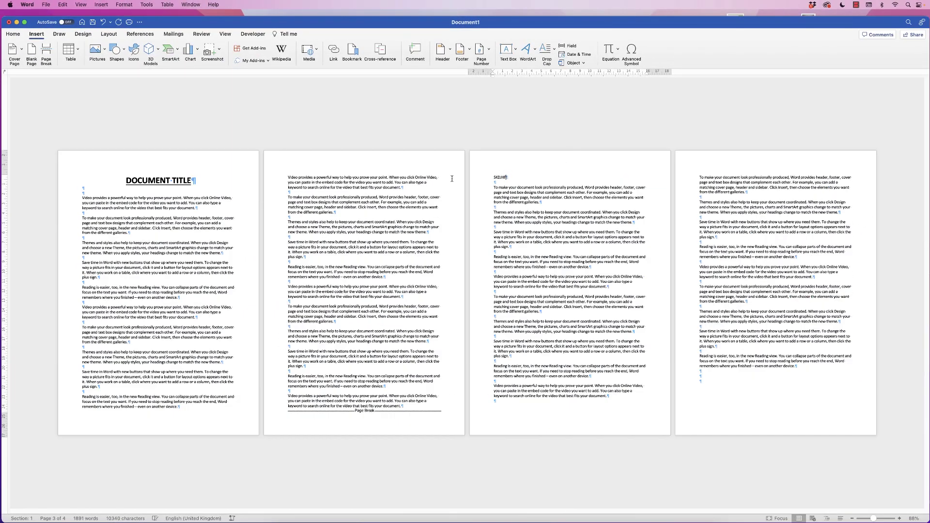
key(BackSpace)
key(BackSpace)
key(BackSpace)
key(BackSpace)
key(BackSpace)
key(BackSpace)
key(BackSpace)
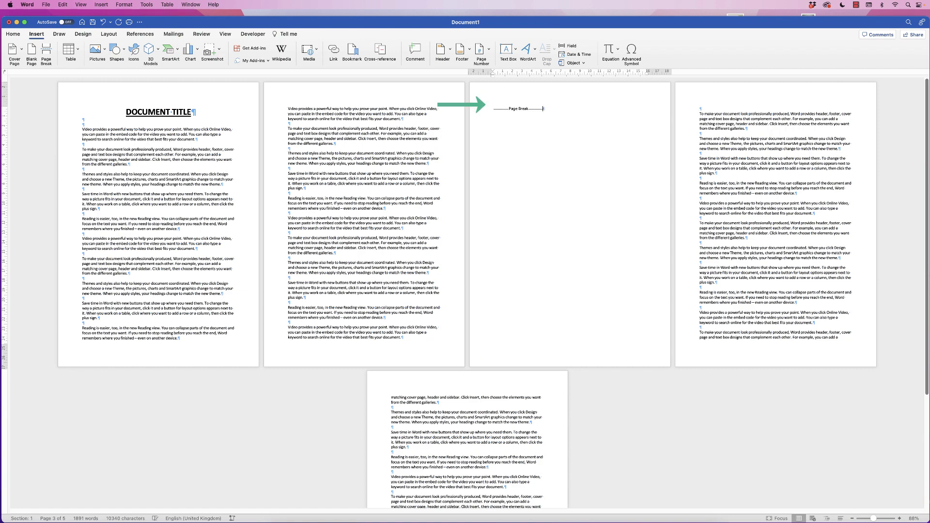
- Fill page 3 with empty paragraphs above its page break, typing and erasing test text 'DKFSKJDHGKJHG'
key(Return)
key(Return)
key(Return)
key(Return)
key(Return)
key(Return)
key(Return)
key(Return)
key(Return)
key(Return)
text(DKFSKJDHGKJHG)
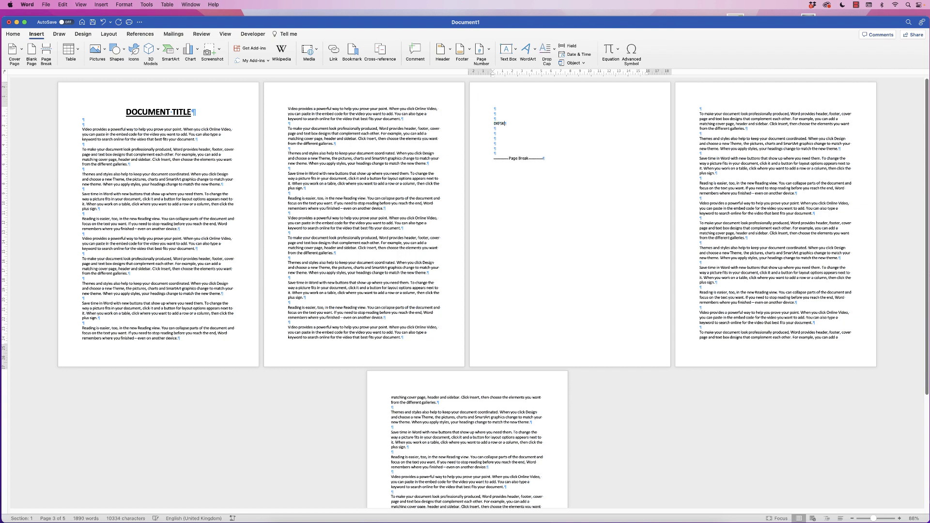
key(BackSpace)
key(BackSpace)
key(BackSpace)
key(BackSpace)
key(BackSpace)
key(BackSpace)
key(BackSpace)
key(BackSpace)
key(BackSpace)
key(BackSpace)
key(Return)
key(Return)
key(Return)
key(Return)
key(Return)
key(Return)
key(Return)
key(Return)
key(Return)
key(Return)
key(Return)
key(Return)
key(Return)
key(Return)
key(Return)
key(Return)
key(Return)
key(Return)
key(Return)
key(Return)
key(Return)
key(Return)
key(Return)
key(Return)
key(Return)
key(Return)
key(Return)
key(Return)
key(Return)
key(Return)
key(Return)
key(Return)
key(Return)
key(Return)
key(Return)
key(Return)
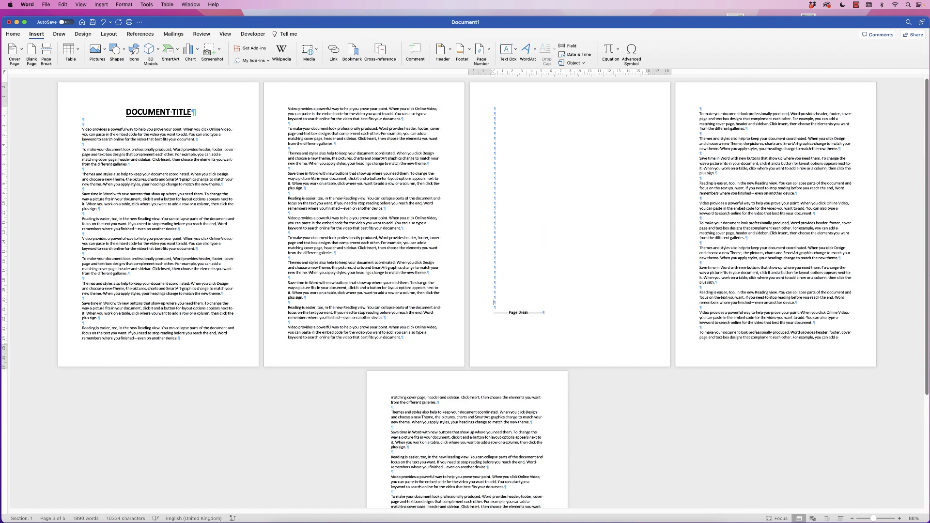
key(Return)
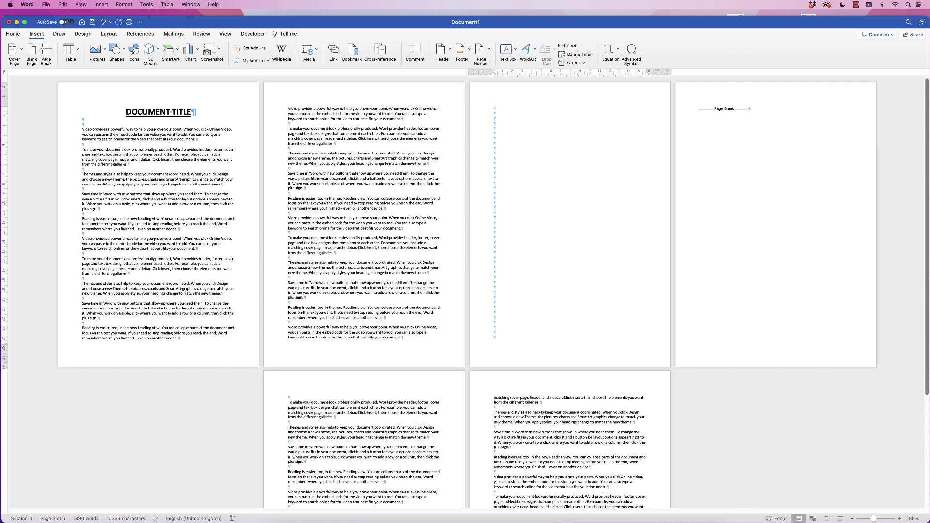
- Delete the page break on page 4 and the selected empty paragraphs on page 3
click(750, 109)
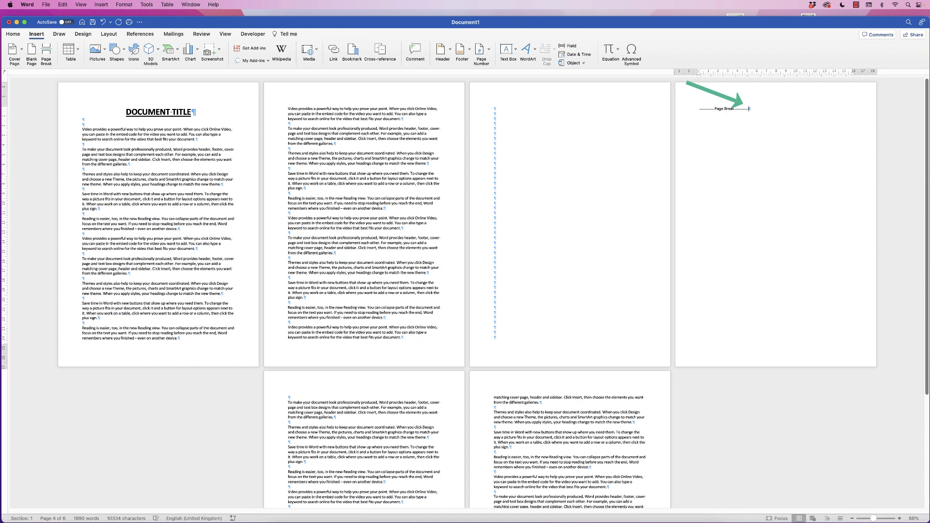
key(BackSpace)
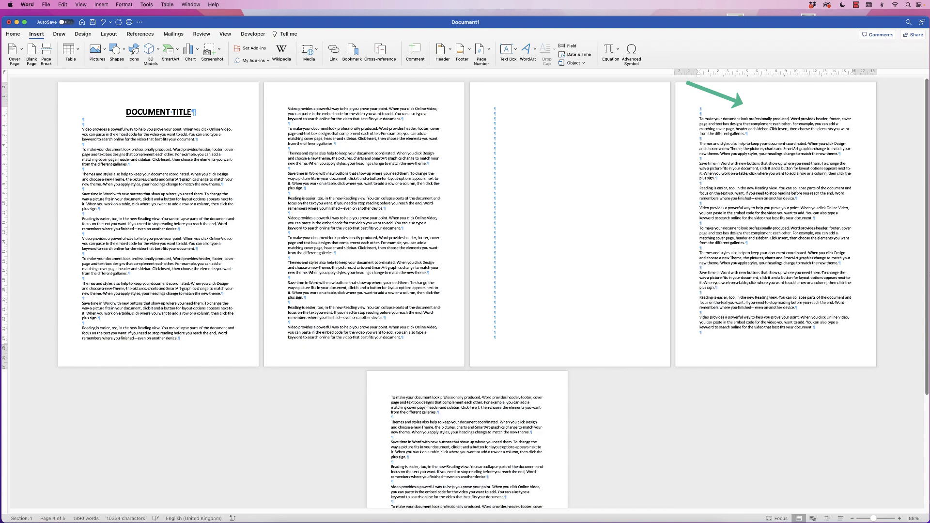
key(shift+Up)
key(shift+Up)
key(shift+Up)
key(shift+Up)
key(shift+Up)
key(shift+Up)
key(shift+Up)
key(shift+Up)
key(shift+Up)
key(shift+Up)
key(shift+Up)
key(shift+Up)
key(shift+Up)
key(shift+Up)
key(shift+Up)
key(shift+Up)
key(shift+Up)
key(shift+Up)
key(shift+Up)
key(shift+Up)
key(shift+Down)
key(shift+Down)
key(shift+Down)
key(shift+Down)
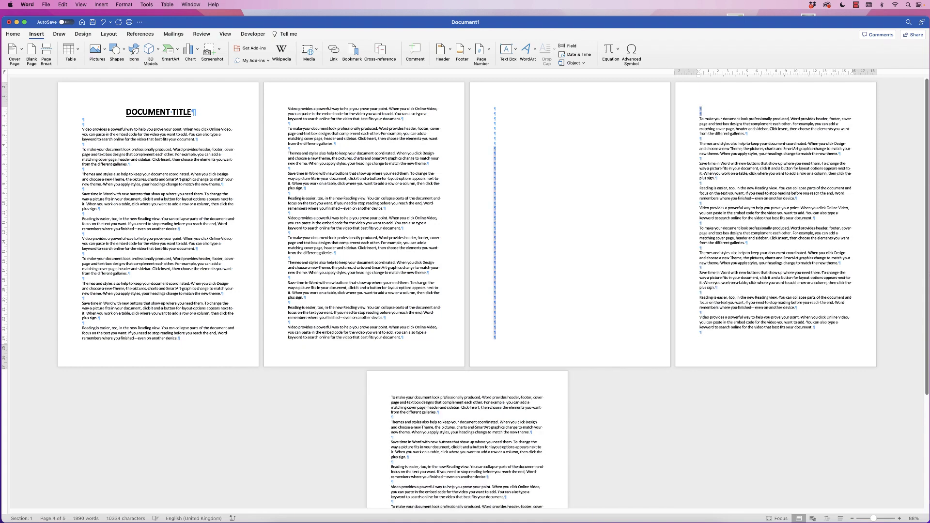
key(shift+Up)
key(shift+Up)
key(shift+Up)
key(shift+Up)
key(shift+Up)
key(shift+Up)
key(shift+Up)
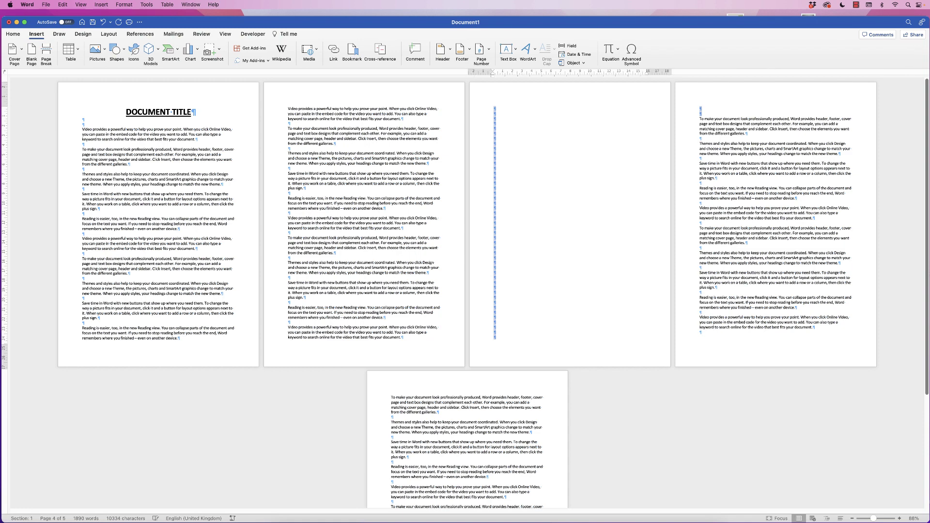
key(Delete)
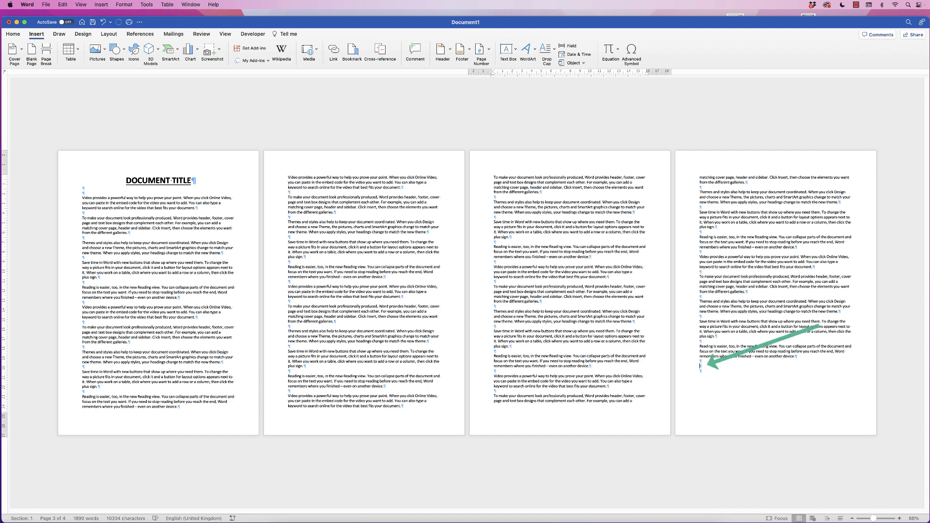
- Add a page break after the last paragraph, test-type 'HKHJKHJKK', and add empty lines before the break
click(701, 366)
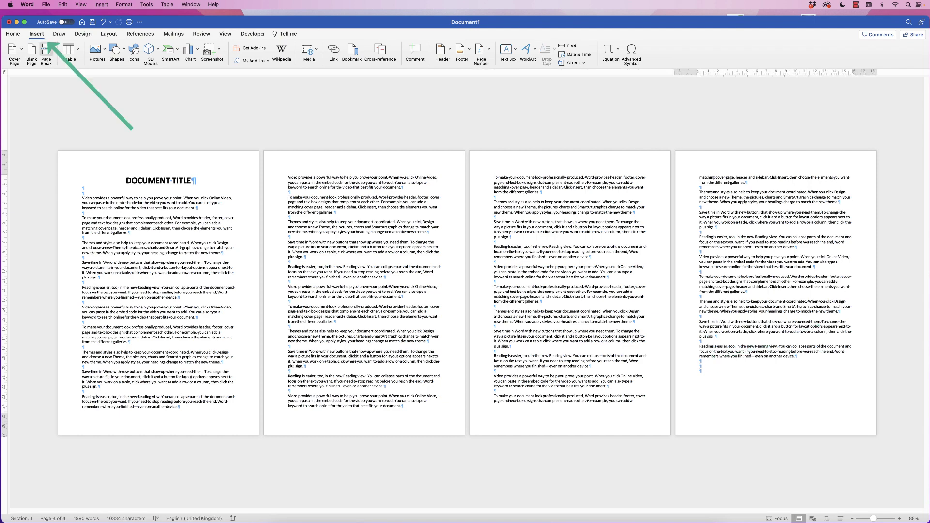
click(46, 54)
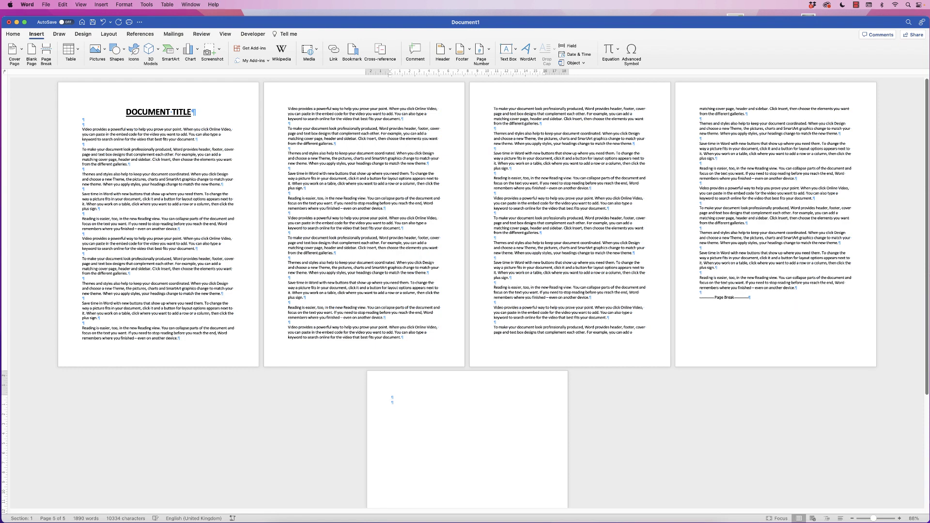
text(HKHJKHJKK)
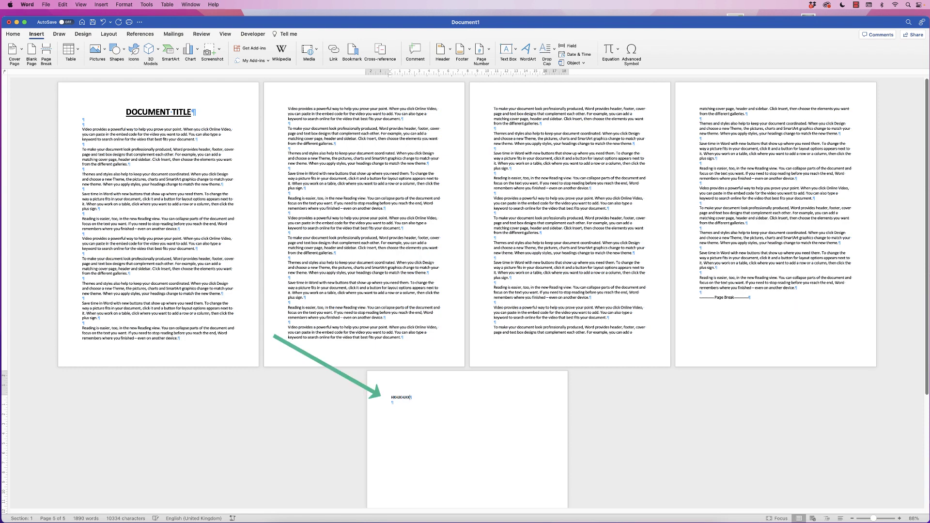
key(BackSpace)
key(BackSpace)
key(BackSpace)
key(BackSpace)
key(BackSpace)
key(BackSpace)
key(BackSpace)
key(BackSpace)
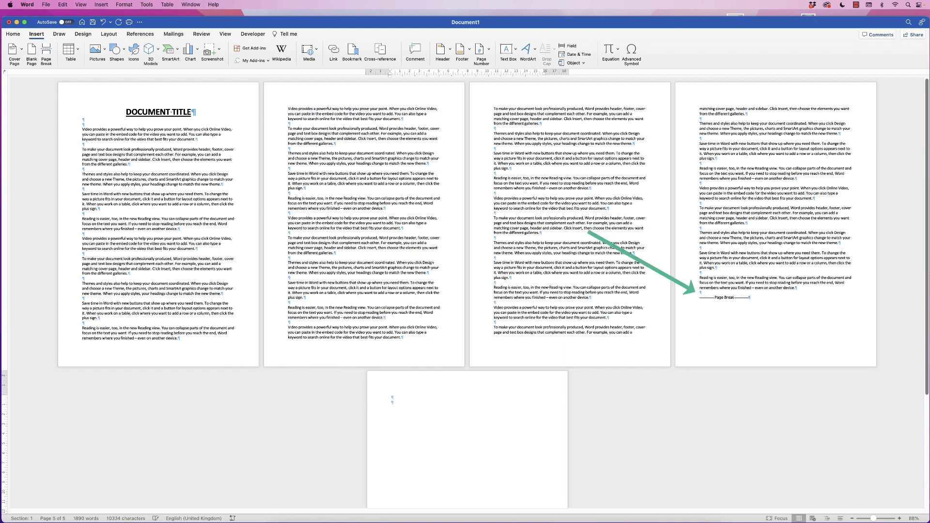
click(700, 292)
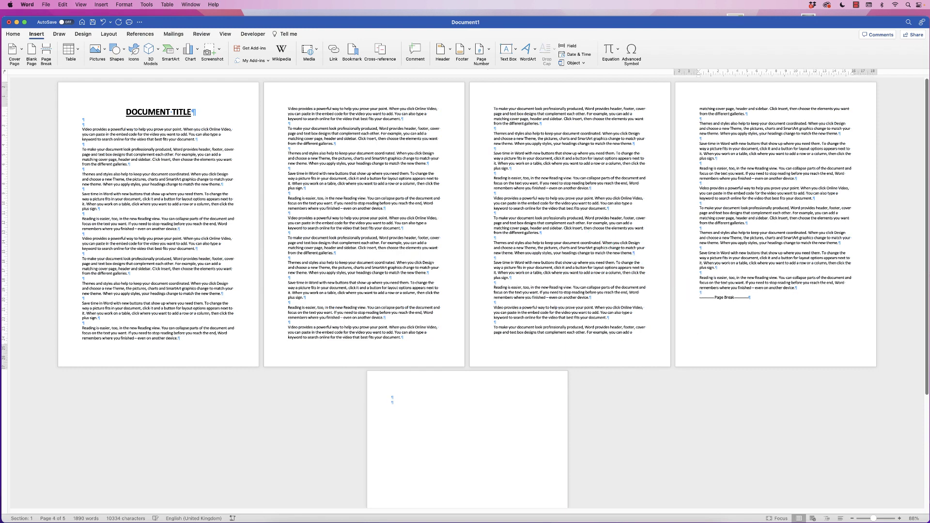
key(Return)
key(Return)
key(Return)
key(Return)
key(Return)
key(Return)
key(Return)
key(Return)
key(Return)
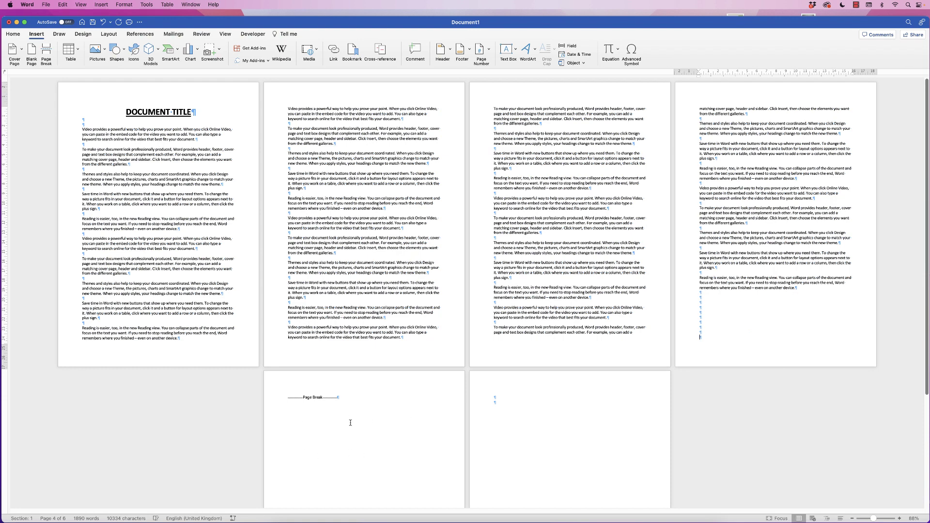
- Select and delete the final page break and trailing empty paragraphs after page 4's text
drag(333, 422, 698, 306)
key(BackSpace)
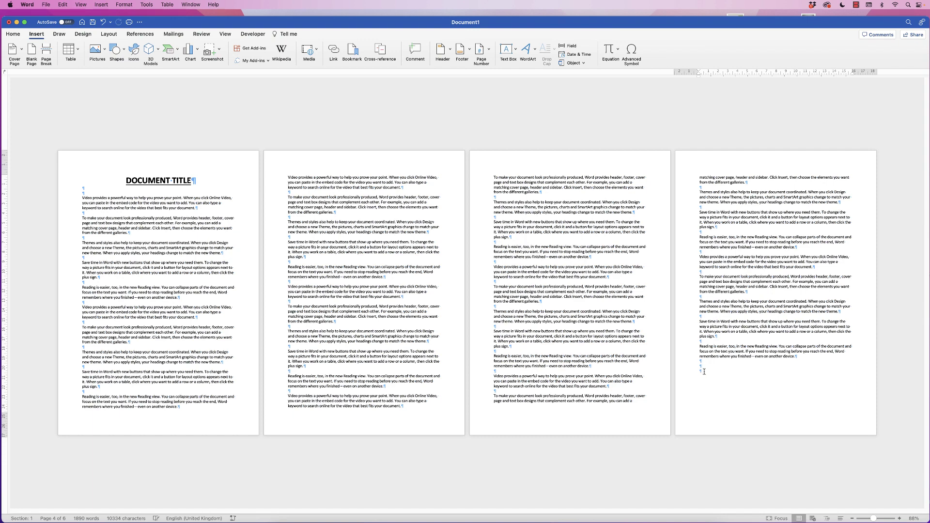
key(BackSpace)
key(BackSpace)
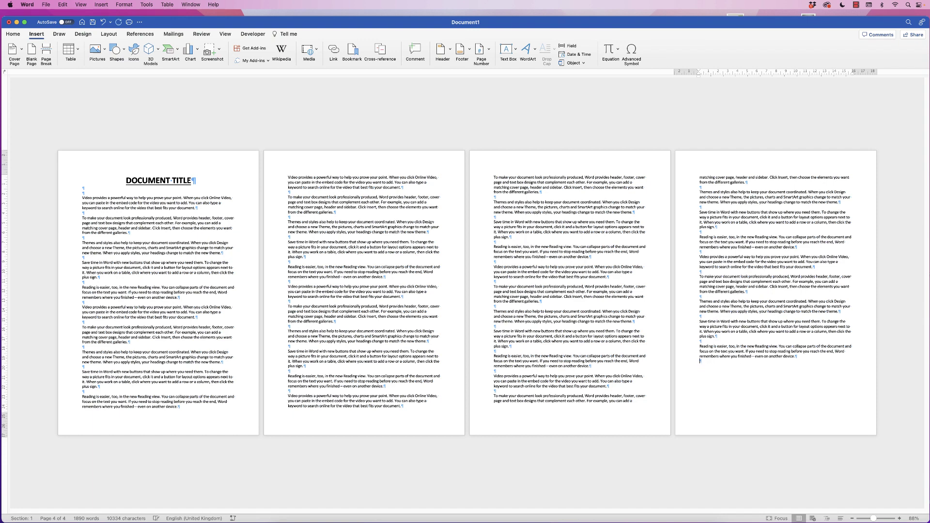